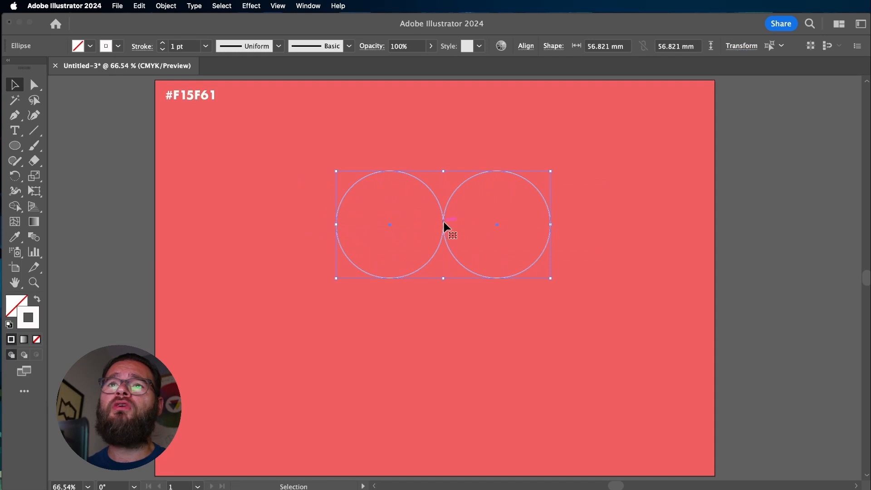
Duplicate the two touching circles directly below the originals, forming a two-by-two grid of touching circles
{"action": "left_click", "coordinate": [437, 247], "text": "shift"}
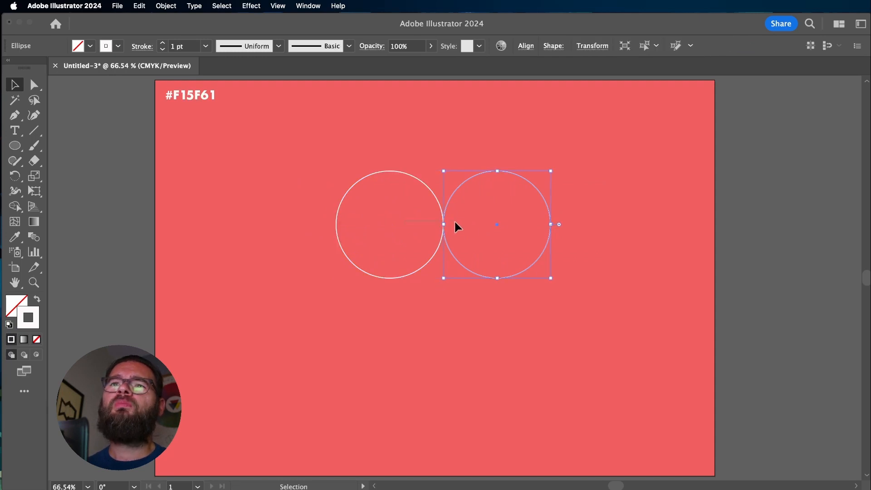
{"action": "key", "text": "super+a"}
{"action": "left_click_drag", "start_coordinate": [444, 227], "coordinate": [443, 333]}
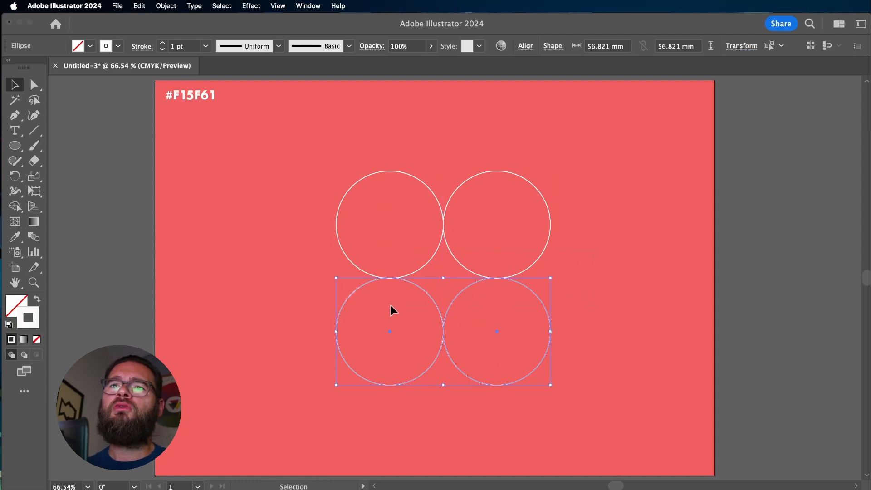
{"action": "key", "text": "super+a"}
Select the two lower circles and keep the keyboard increment at 1 mm in the general preferences
{"action": "left_click_drag", "start_coordinate": [343, 325], "coordinate": [579, 345]}
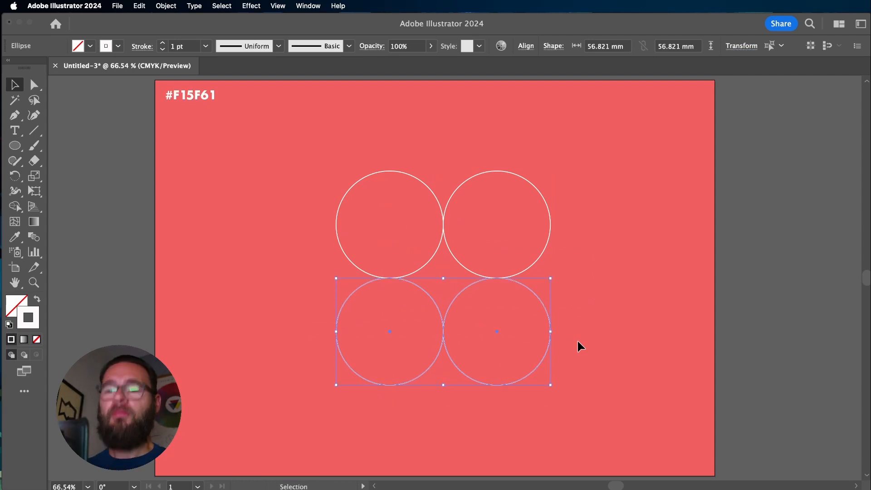
{"action": "key", "text": "super+k"}
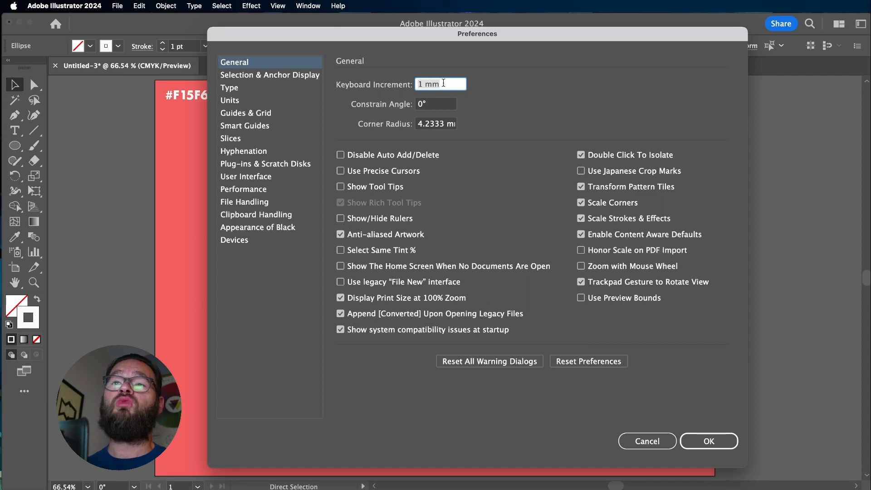
{"action": "left_click", "coordinate": [418, 84]}
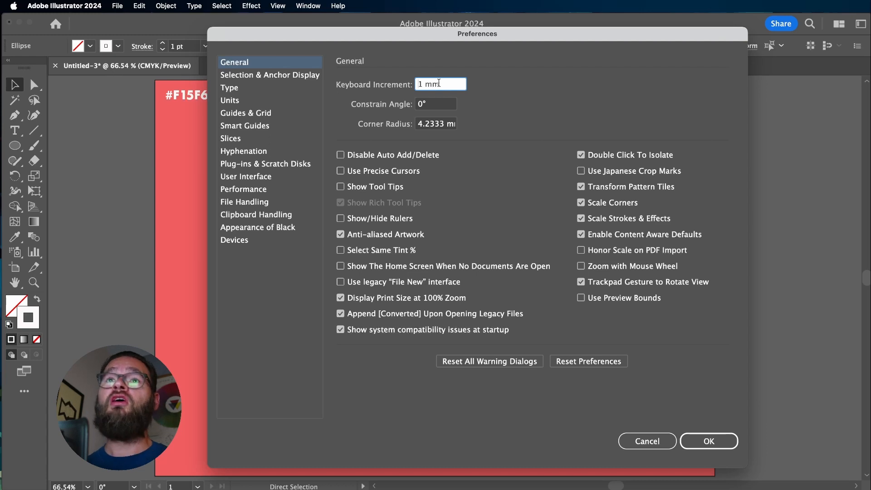
{"action": "left_click", "coordinate": [708, 441]}
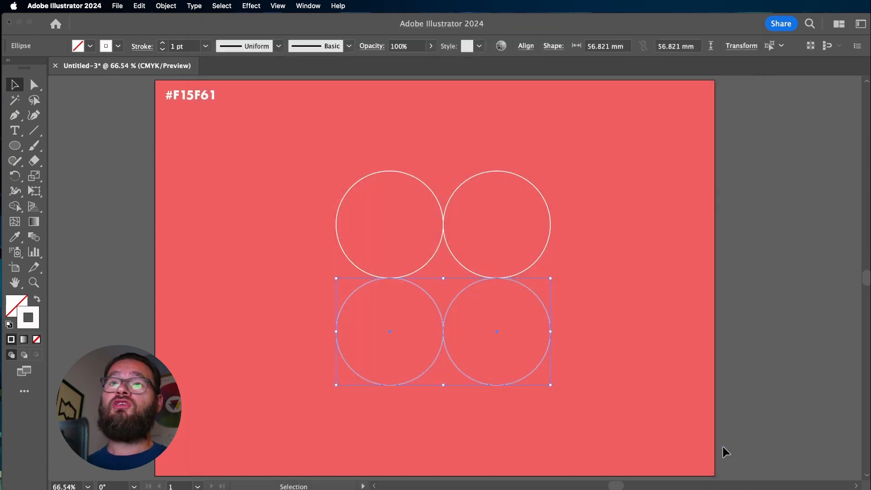
Nudge the two lower circles down 5 mm to leave a gap beneath the upper row
{"action": "key", "text": "Down"}
{"action": "key", "text": "Down"}
{"action": "key", "text": "Down"}
{"action": "key", "text": "Down"}
{"action": "key", "text": "Down"}
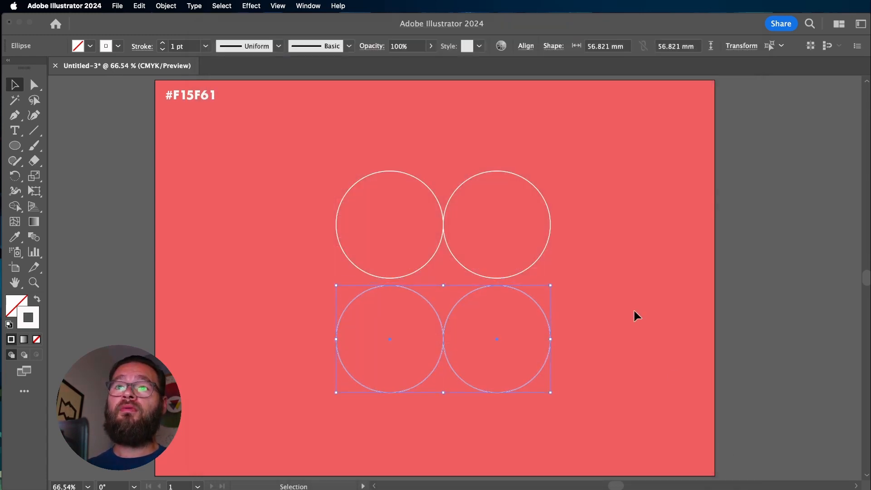
Nudge the two right-hand circles 5 mm to the right to match the gap between the rows
{"action": "left_click_drag", "start_coordinate": [617, 247], "coordinate": [486, 348]}
{"action": "key", "text": "Right"}
{"action": "key", "text": "Right"}
{"action": "key", "text": "Right"}
{"action": "key", "text": "Right"}
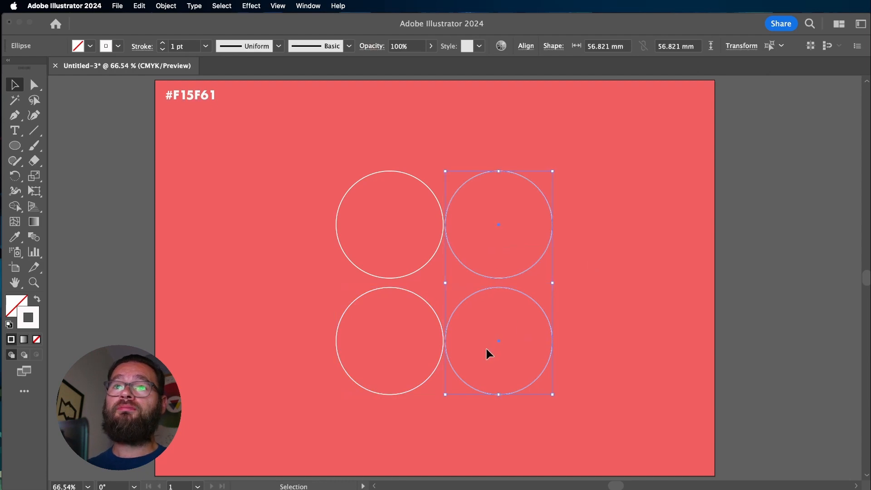
{"action": "left_click", "coordinate": [271, 248]}
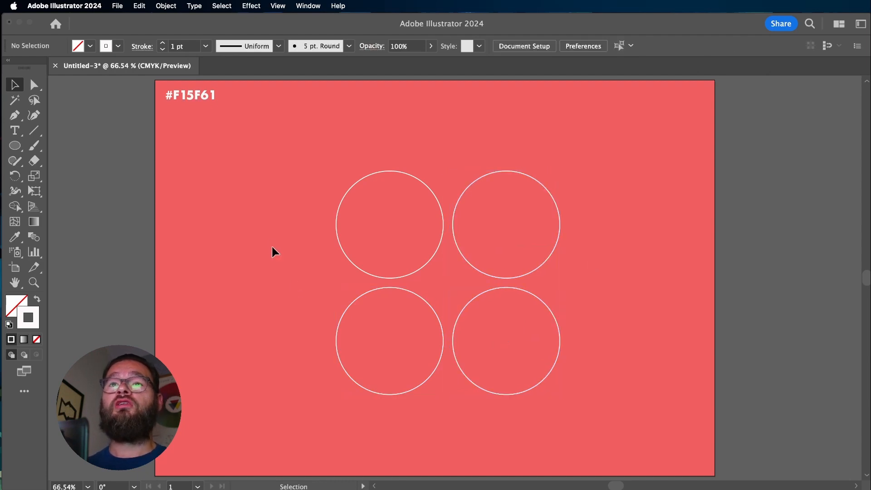
Select all four circles and group them
{"action": "key", "text": "super+a"}
{"action": "key", "text": "a"}
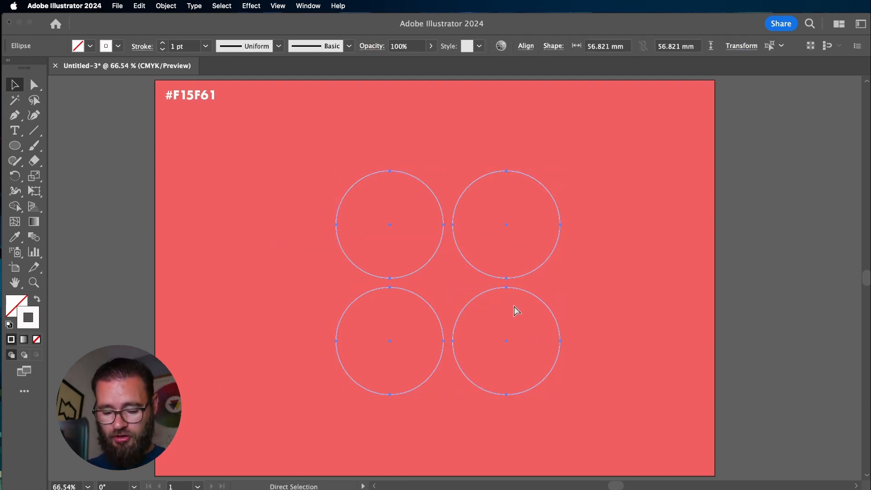
{"action": "key", "text": "super+g"}
{"action": "key", "text": "v"}
{"action": "key", "text": "a"}
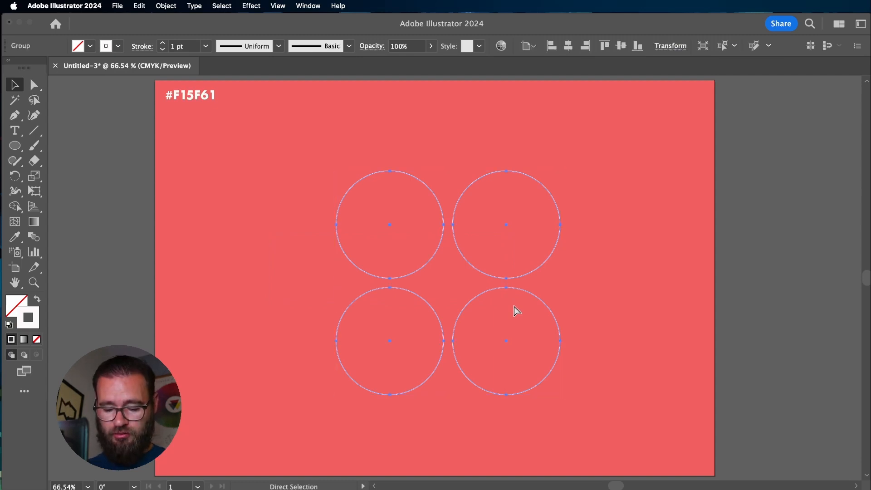
{"action": "key", "text": "v"}
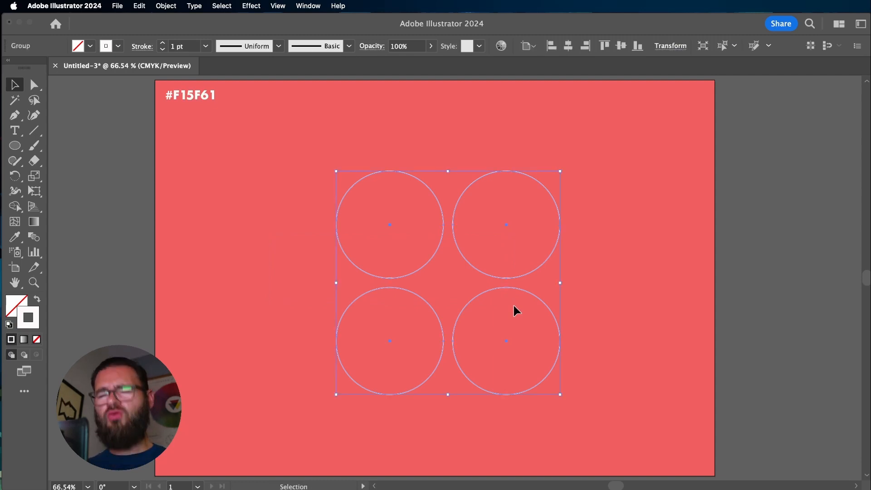
{"action": "key", "text": "a"}
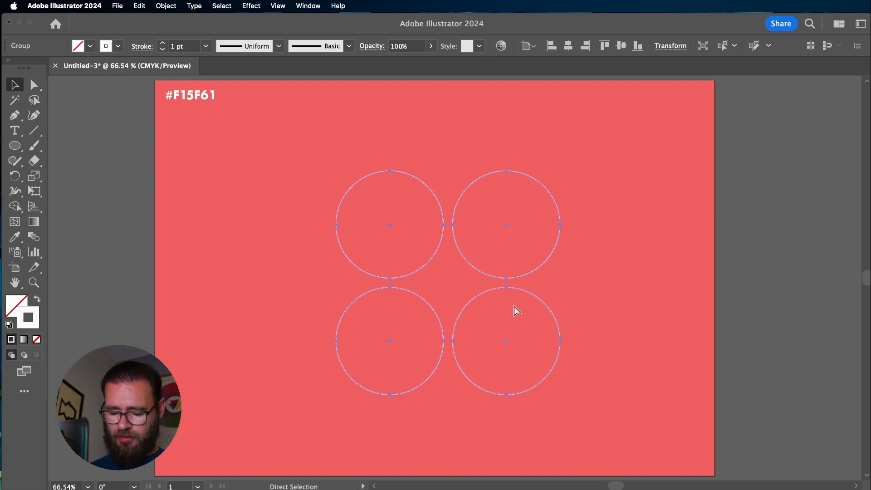
{"action": "key", "text": "v"}
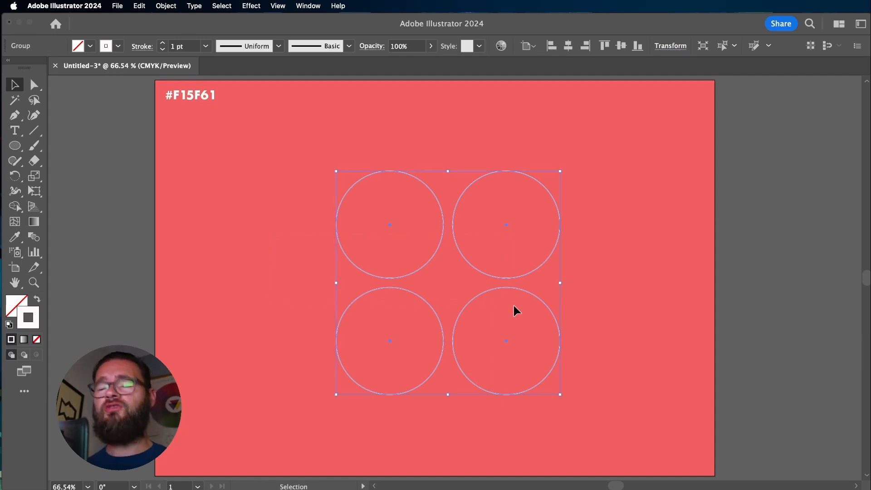
{"action": "key", "text": "a"}
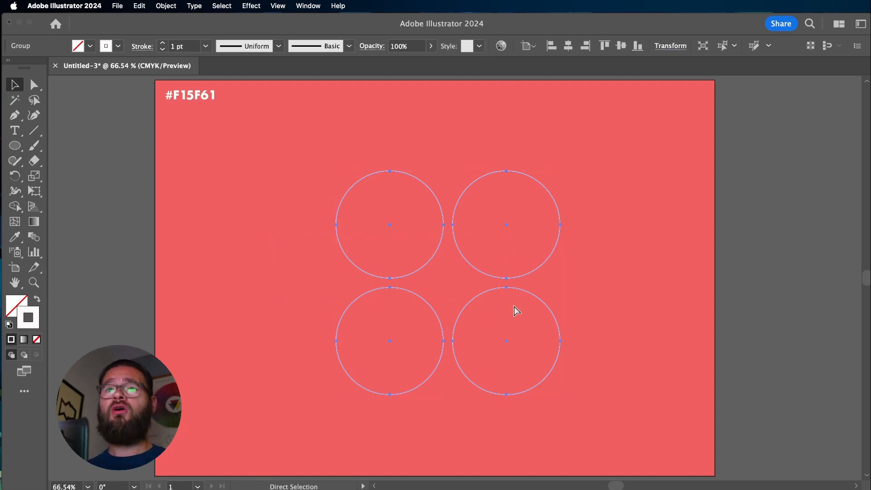
Make a proportionally scaled copy of the circle group at about half size, centred on the original
{"action": "key", "text": "v"}
{"action": "left_click_drag", "start_coordinate": [560, 170], "coordinate": [503, 218]}
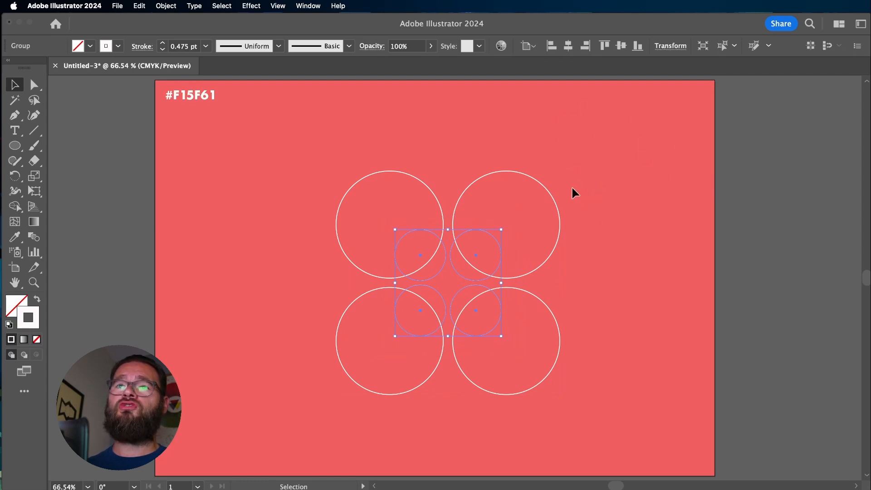
{"action": "key", "text": "a"}
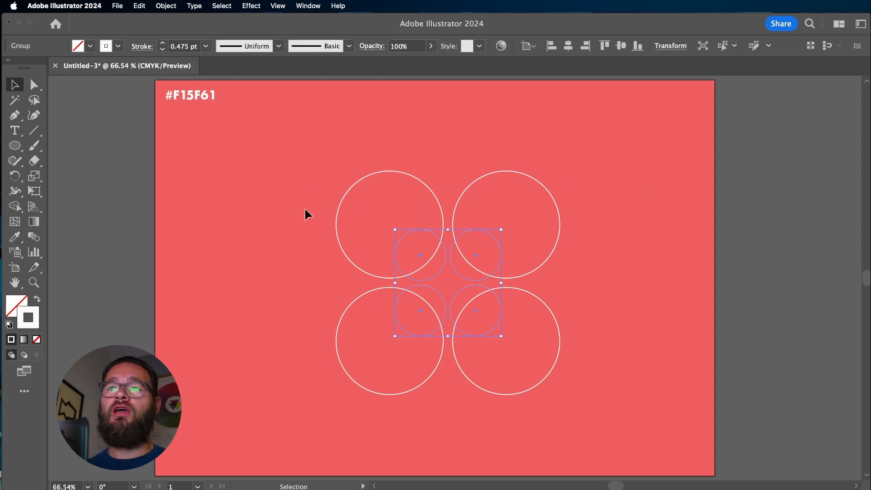
{"action": "left_click", "coordinate": [321, 269]}
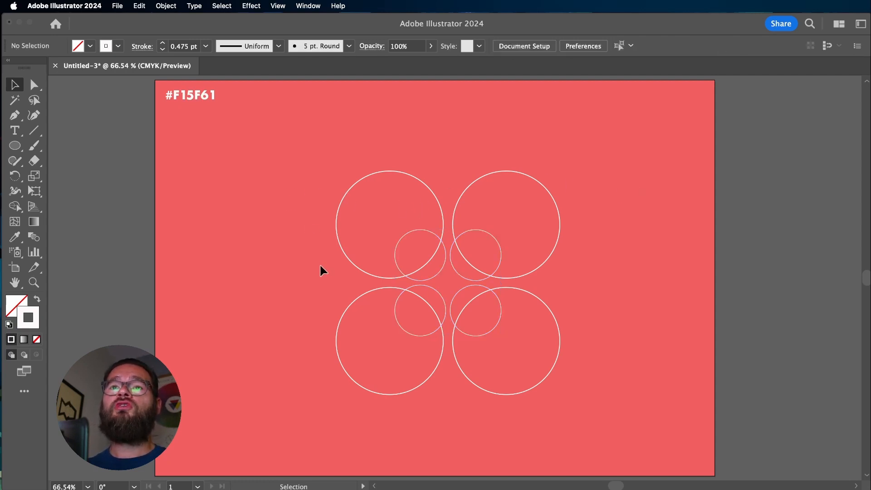
Remove the stroke from the small inner circle group
{"action": "left_click", "coordinate": [440, 241]}
{"action": "left_click", "coordinate": [37, 340]}
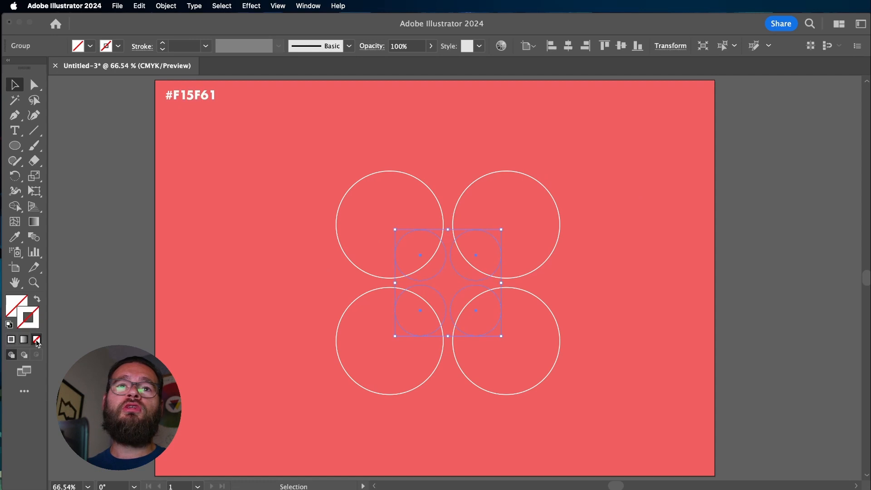
{"action": "left_click", "coordinate": [266, 247]}
Select the large and small circle groups and make a blend between them
{"action": "left_click_drag", "start_coordinate": [265, 249], "coordinate": [573, 311]}
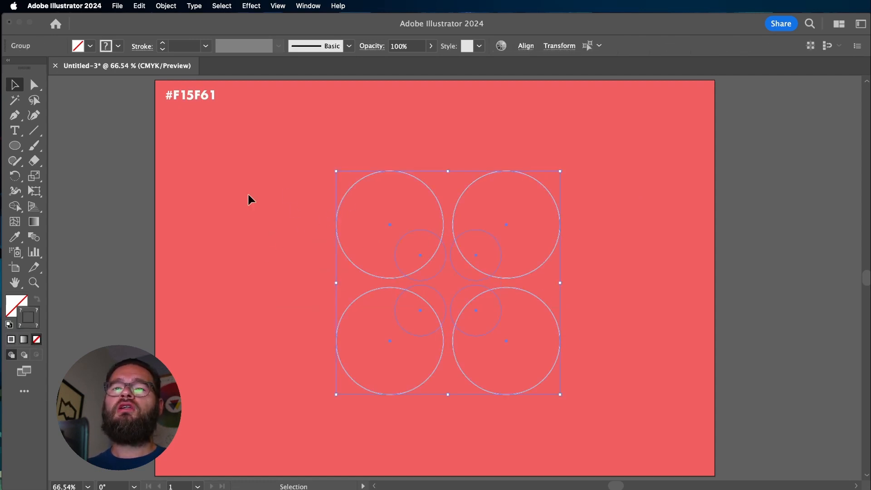
{"action": "left_click", "coordinate": [166, 6]}
{"action": "mouse_move", "coordinate": [202, 273]}
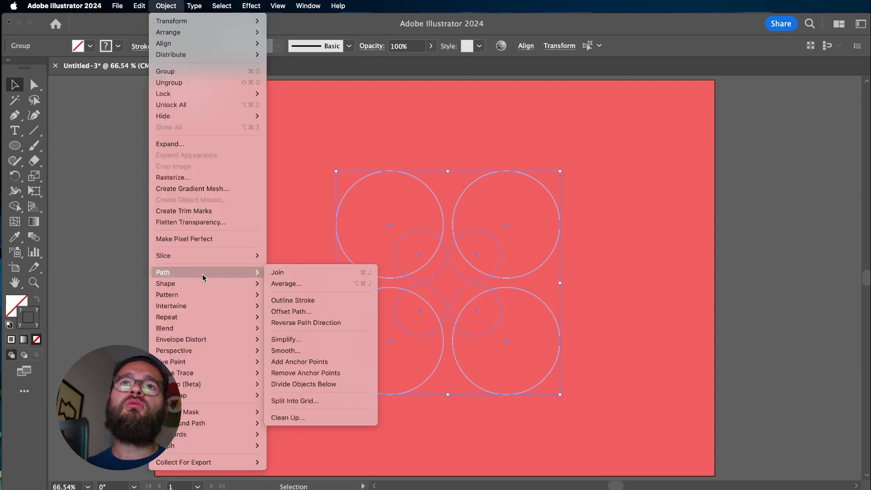
{"action": "mouse_move", "coordinate": [205, 333]}
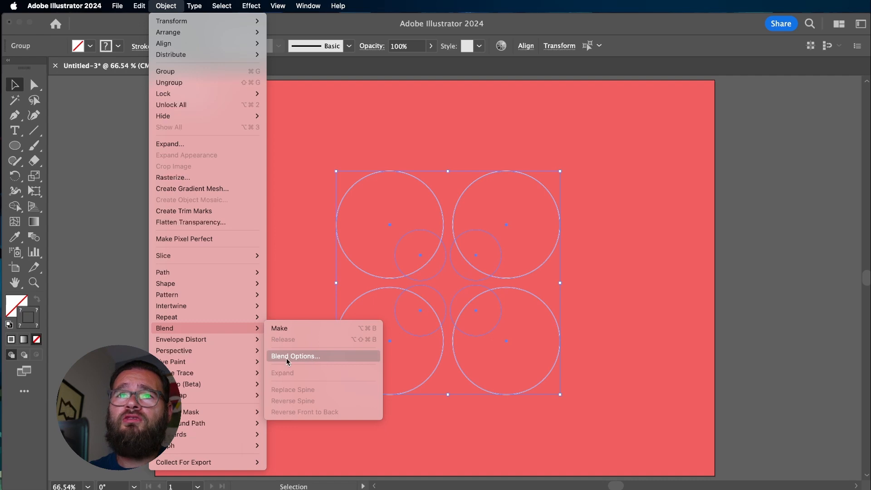
{"action": "left_click", "coordinate": [279, 327]}
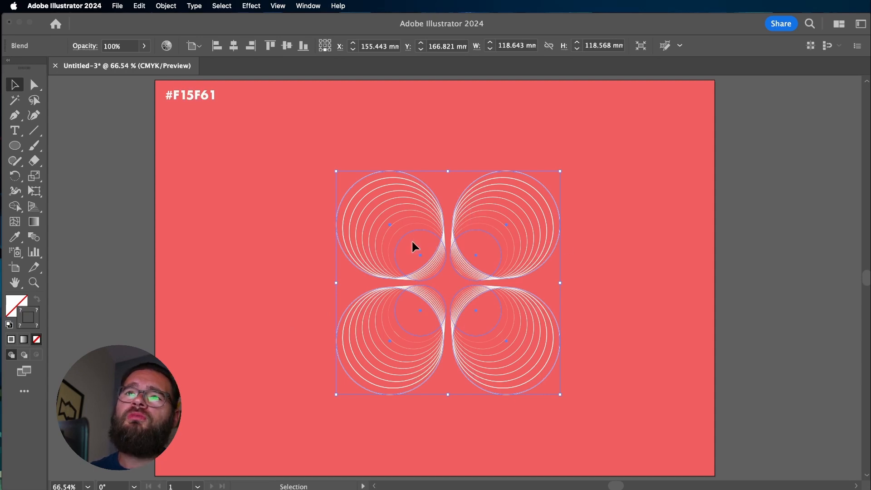
Open the Blend Options for the circle blend with the artwork kept in view
{"action": "left_click", "coordinate": [176, 4]}
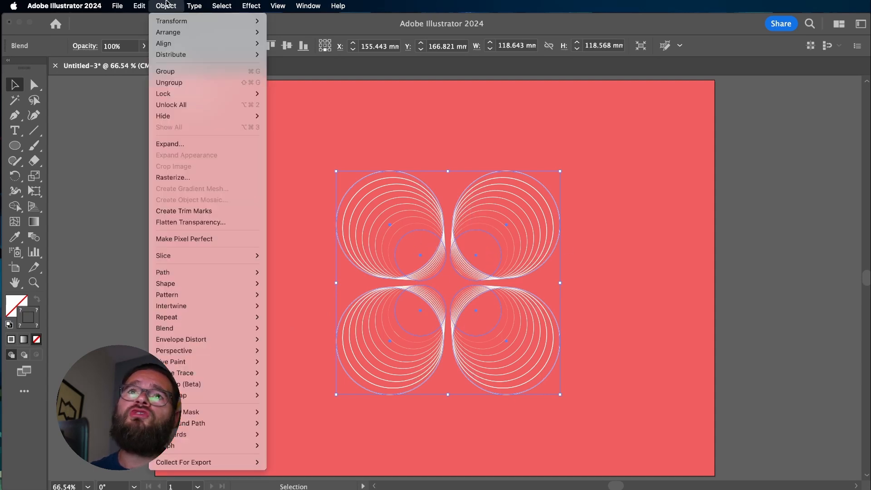
{"action": "left_click", "coordinate": [314, 357]}
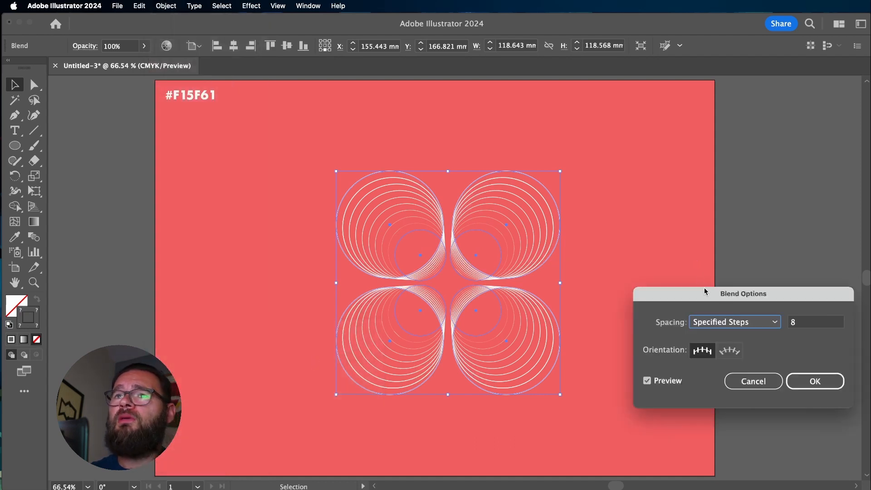
{"action": "left_click_drag", "start_coordinate": [705, 293], "coordinate": [688, 273]}
Try Smooth Color spacing on the blend and return it to Specified Steps
{"action": "left_click", "coordinate": [713, 306]}
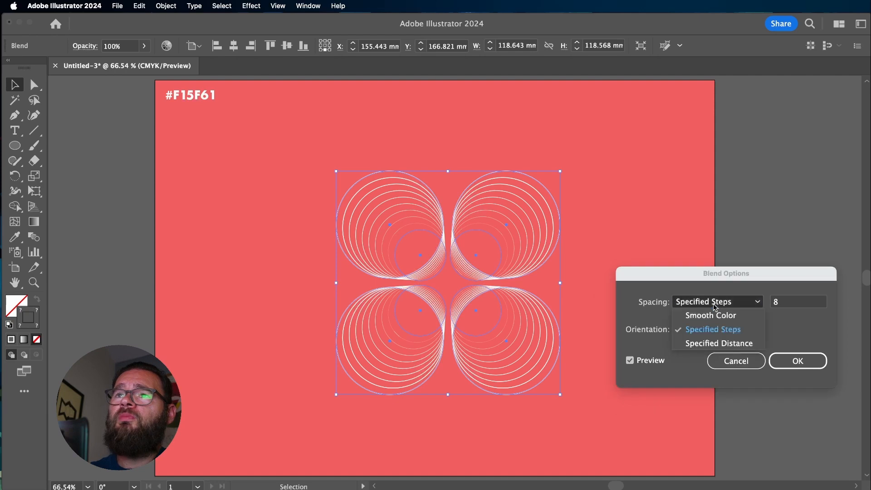
{"action": "left_click", "coordinate": [715, 317]}
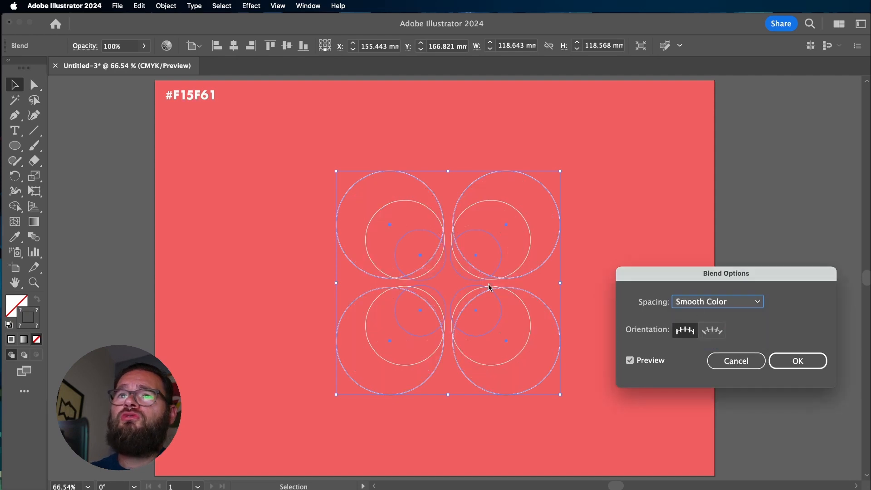
{"action": "left_click", "coordinate": [749, 306]}
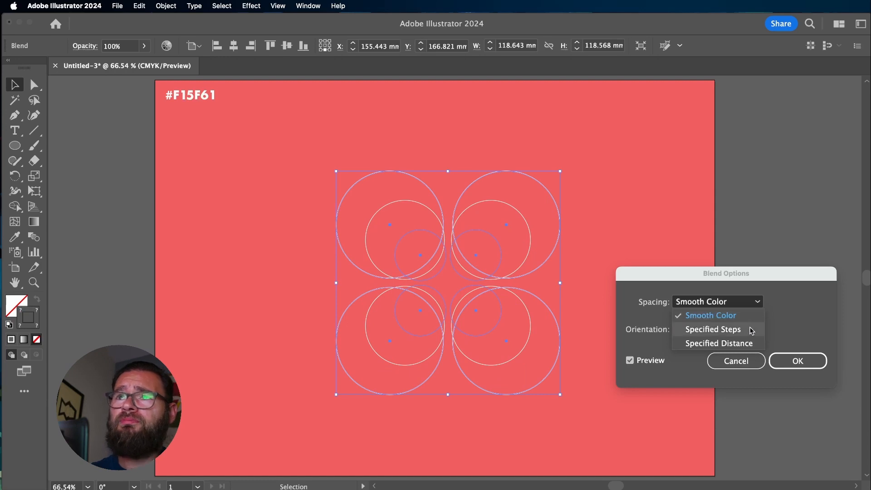
{"action": "left_click", "coordinate": [750, 329]}
Set the blend spacing to a Specified Distance of 1 mm and apply the options
{"action": "left_click", "coordinate": [734, 302]}
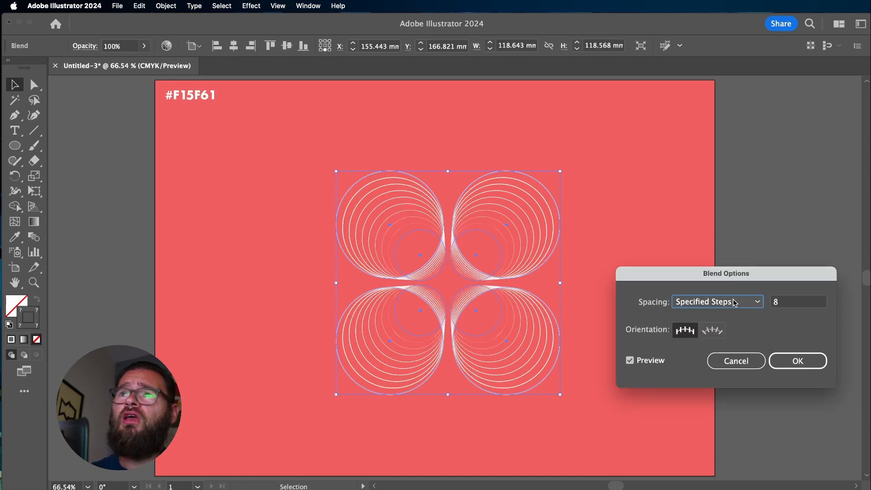
{"action": "left_click", "coordinate": [741, 345]}
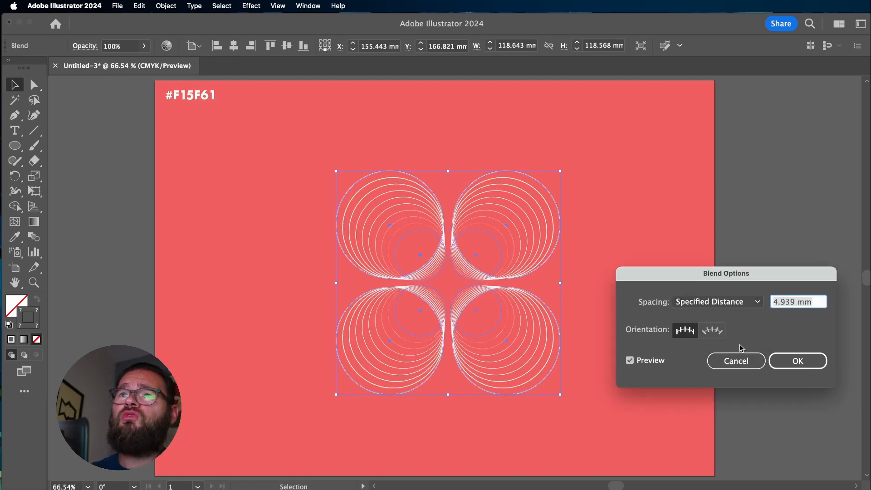
{"action": "type", "text": "1"}
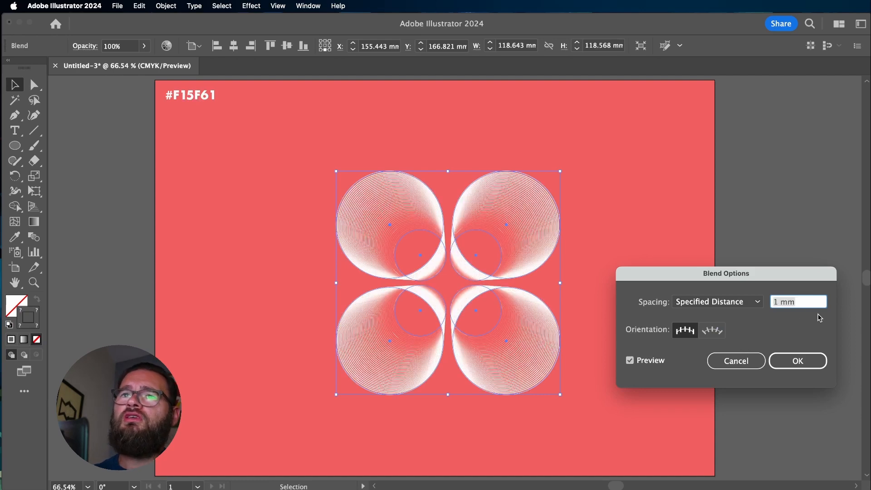
{"action": "key", "text": "Up"}
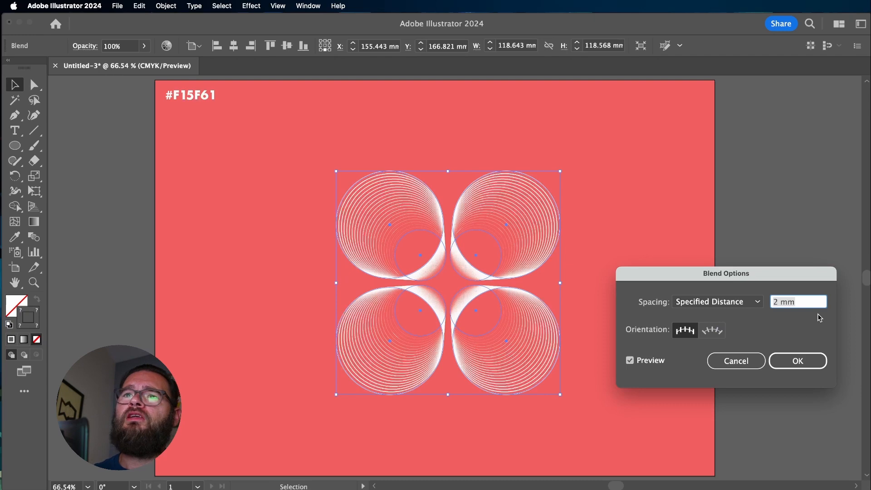
{"action": "key", "text": "Down"}
{"action": "key", "text": "Down"}
{"action": "key", "text": "Up"}
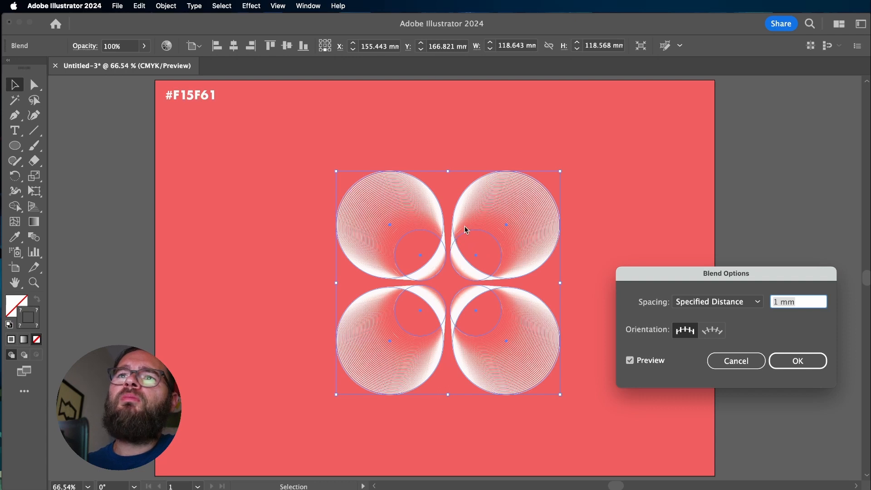
{"action": "left_click", "coordinate": [802, 361]}
Deselect the blend and switch the document to CPU preview
{"action": "left_click", "coordinate": [717, 314]}
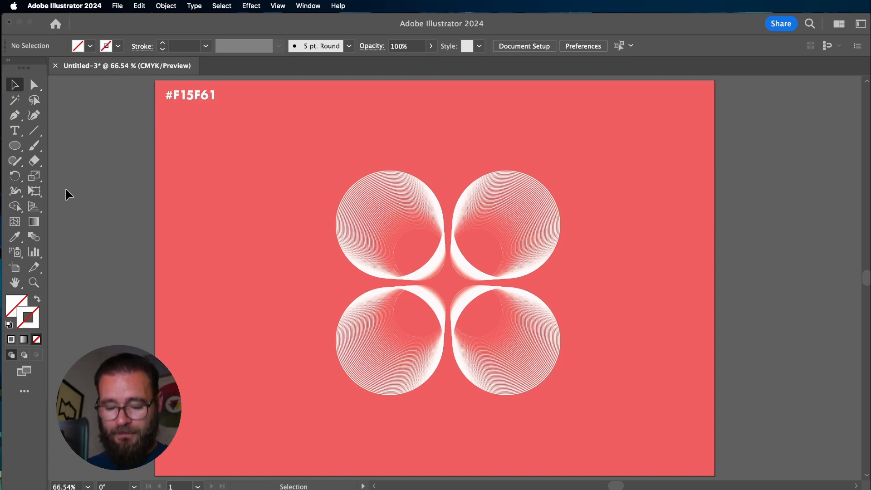
{"action": "key", "text": "super+e"}
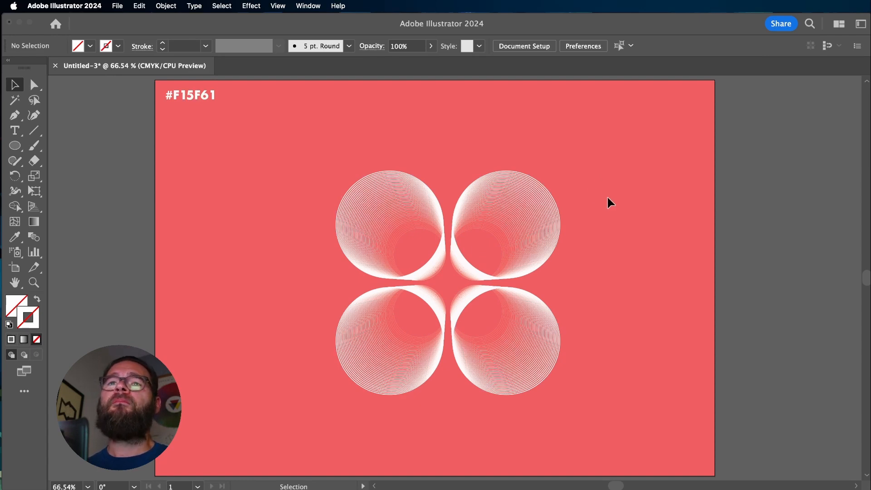
Switch back to GPU preview and move the blend's small inner circle group to the right of the large circles
{"action": "key", "text": "super+e"}
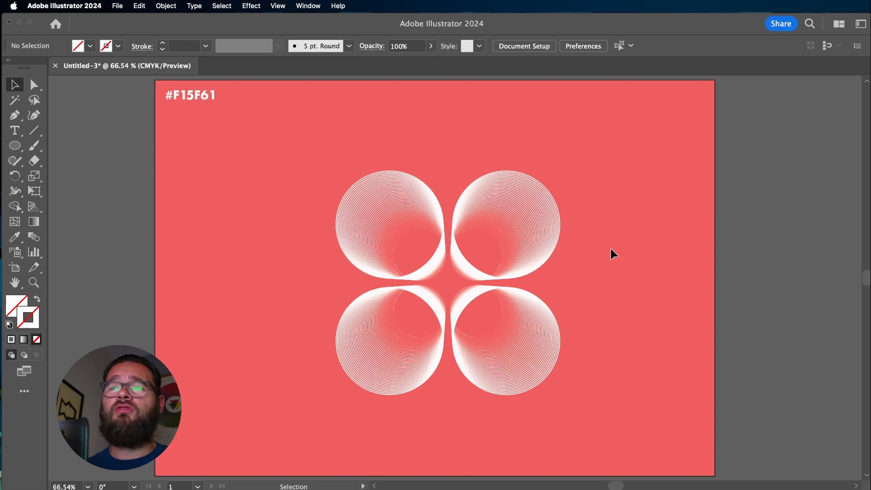
{"action": "double_click", "coordinate": [499, 263]}
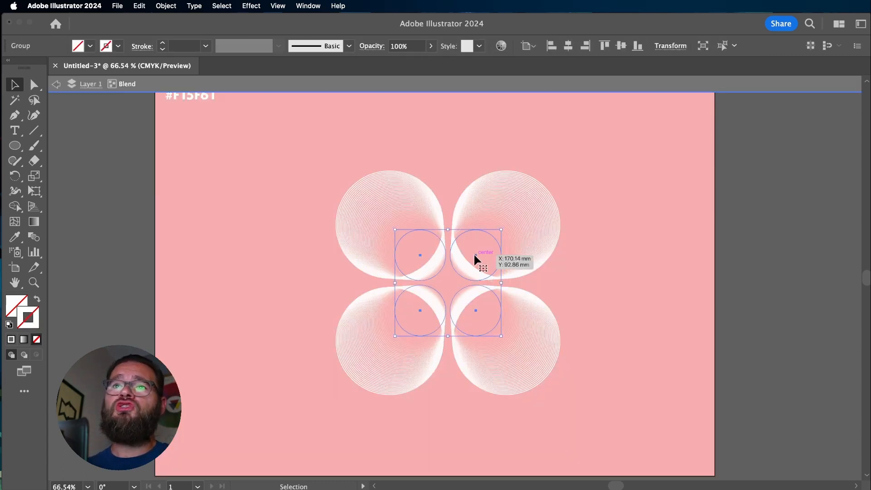
{"action": "left_click_drag", "start_coordinate": [474, 259], "coordinate": [599, 265]}
{"action": "left_click", "coordinate": [687, 205]}
{"action": "double_click", "coordinate": [688, 205]}
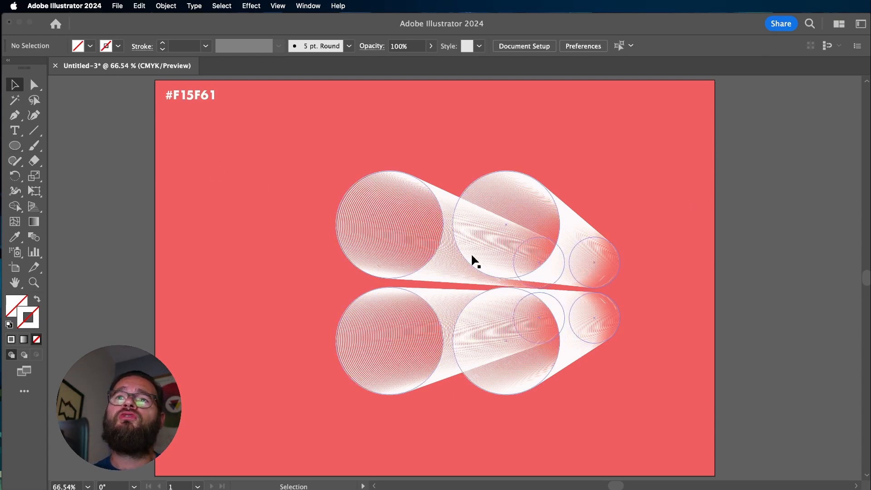
Move the circle blend to the lower-right area of the artboard, scale it down to about half size and deselect it
{"action": "left_click_drag", "start_coordinate": [471, 255], "coordinate": [546, 323]}
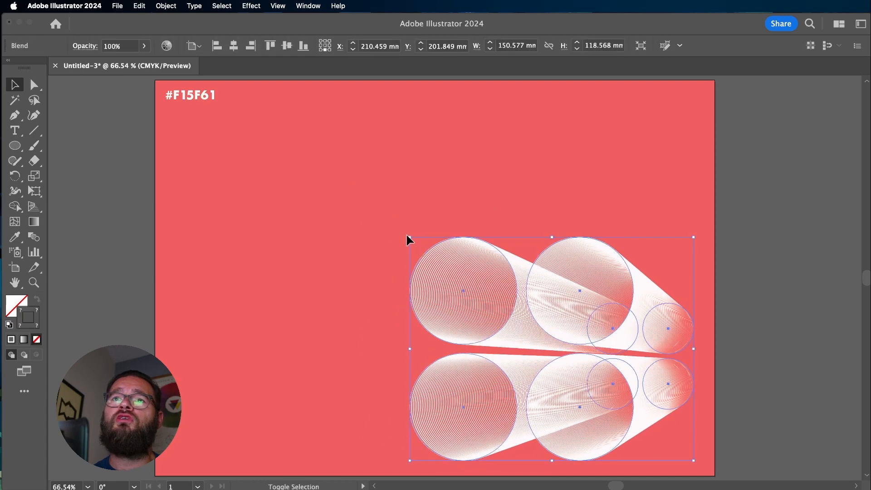
{"action": "left_click", "coordinate": [407, 244]}
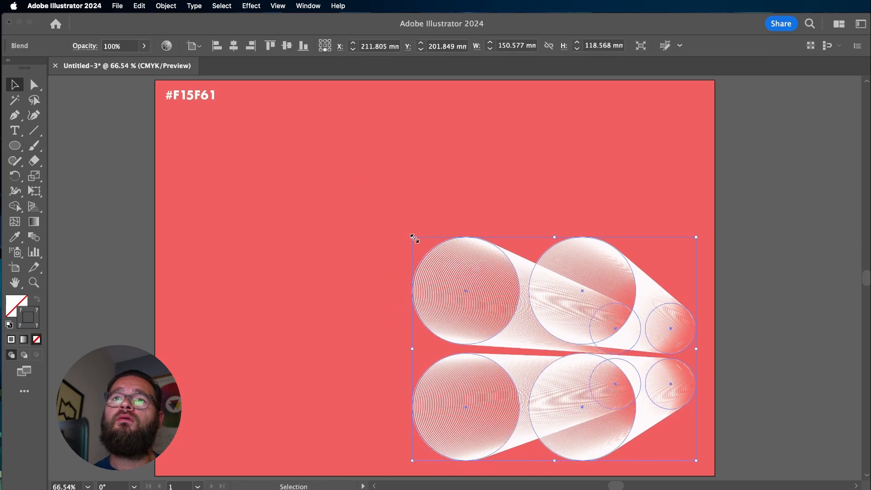
{"action": "left_click_drag", "start_coordinate": [414, 238], "coordinate": [477, 285]}
{"action": "left_click_drag", "start_coordinate": [509, 314], "coordinate": [529, 349]}
{"action": "left_click", "coordinate": [477, 277]}
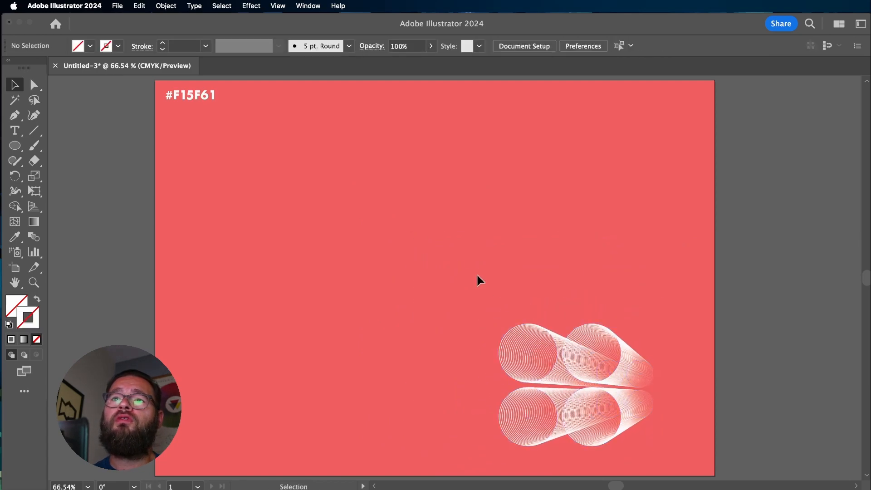
Draw a square about 55 mm wide in the artboard's upper-left area and give it a white 1 pt stroke without fill
{"action": "left_click", "coordinate": [20, 146]}
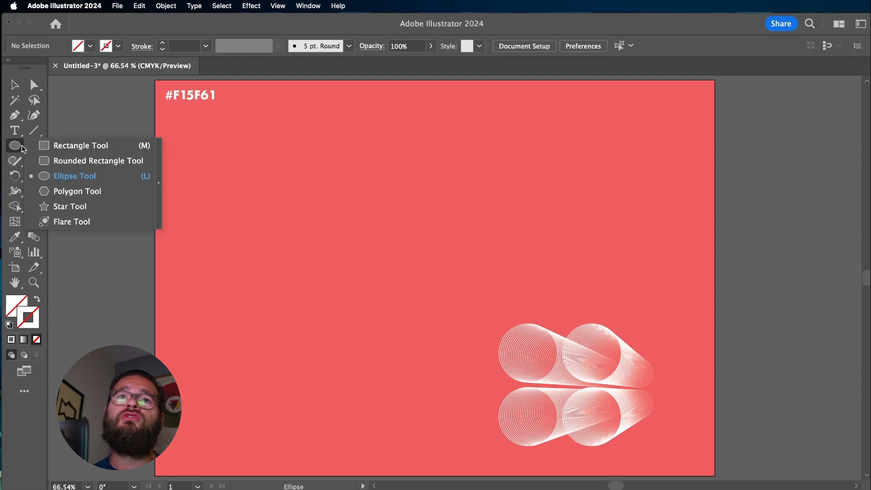
{"action": "left_click", "coordinate": [77, 145]}
{"action": "left_click_drag", "start_coordinate": [218, 160], "coordinate": [322, 253]}
{"action": "key", "text": "v"}
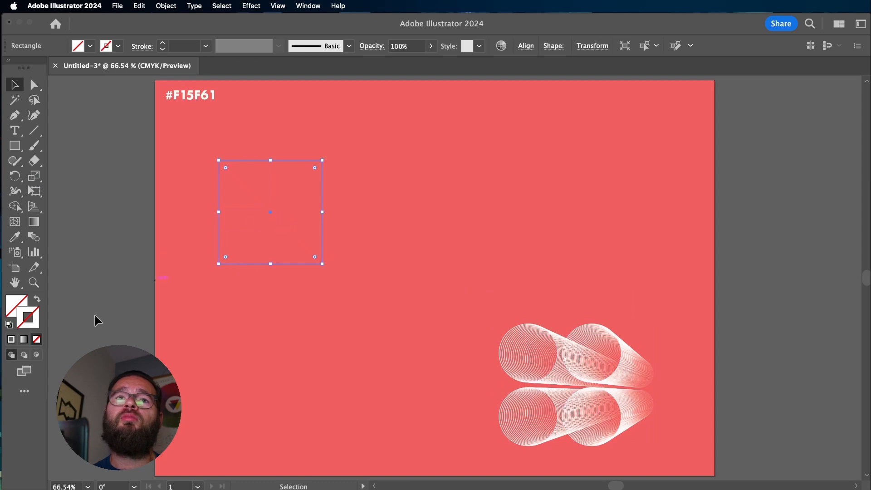
{"action": "left_click", "coordinate": [11, 340]}
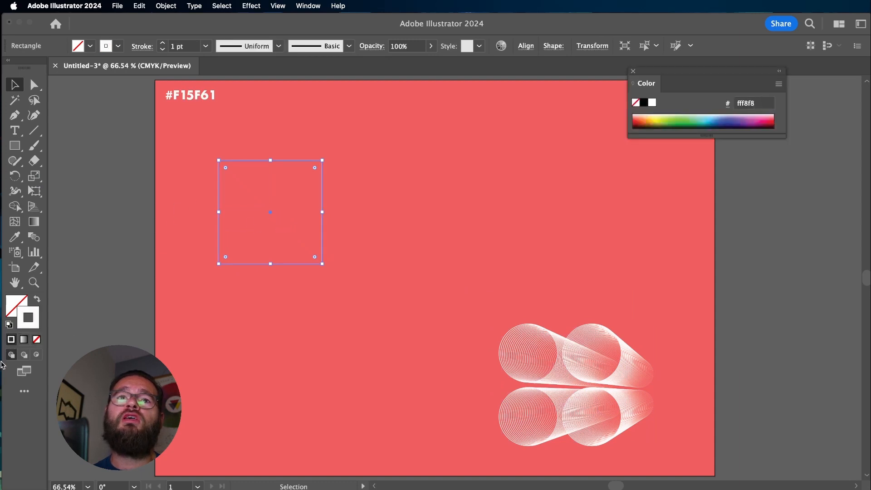
{"action": "left_click_drag", "start_coordinate": [268, 212], "coordinate": [400, 211]}
{"action": "key", "text": "super+z"}
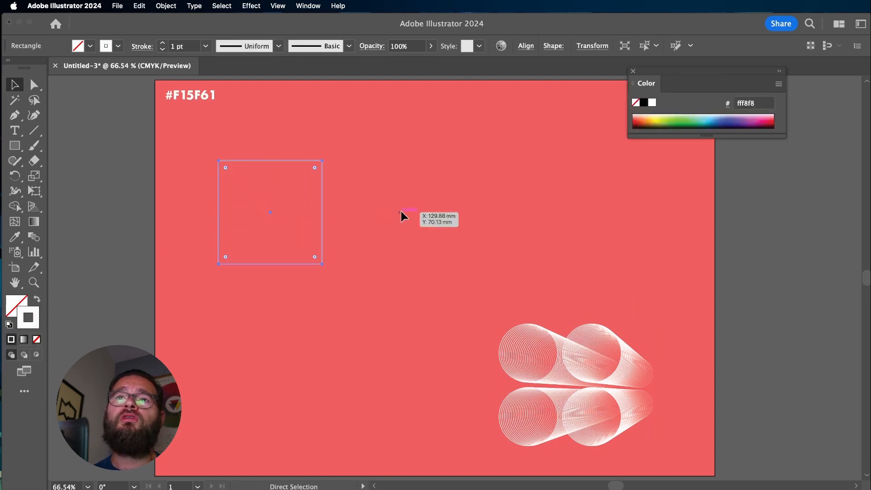
Draw a circle about half the square's width to the right of the square, vertically centred on it
{"action": "left_click", "coordinate": [11, 145]}
{"action": "left_click", "coordinate": [68, 176]}
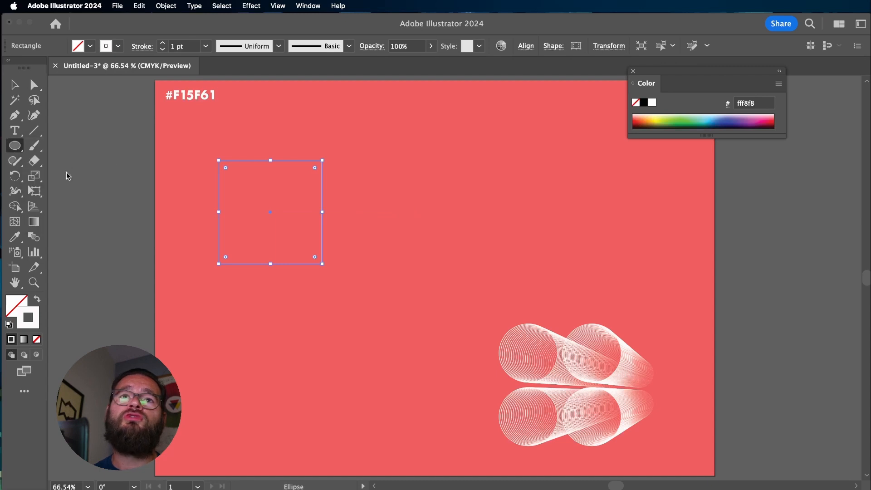
{"action": "scroll", "coordinate": [551, 261], "scroll_direction": "left", "scroll_amount": 2}
{"action": "scroll", "coordinate": [552, 261], "scroll_direction": "up", "scroll_amount": 1}
{"action": "mouse_move", "coordinate": [551, 261]}
{"action": "left_mouse_down"}
{"action": "mouse_move", "coordinate": [590, 291]}
{"action": "mouse_move", "coordinate": [531, 244]}
{"action": "mouse_move", "coordinate": [462, 222]}
{"action": "mouse_move", "coordinate": [435, 224]}
{"action": "left_mouse_up"}
{"action": "key", "text": "v"}
Select the square and the circle together and make a blend between them
{"action": "left_click_drag", "start_coordinate": [290, 206], "coordinate": [456, 223]}
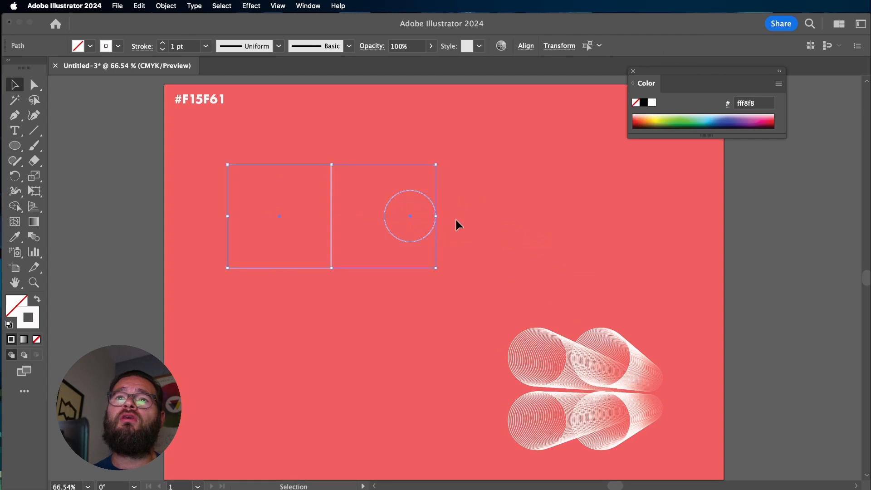
{"action": "left_click", "coordinate": [139, 5]}
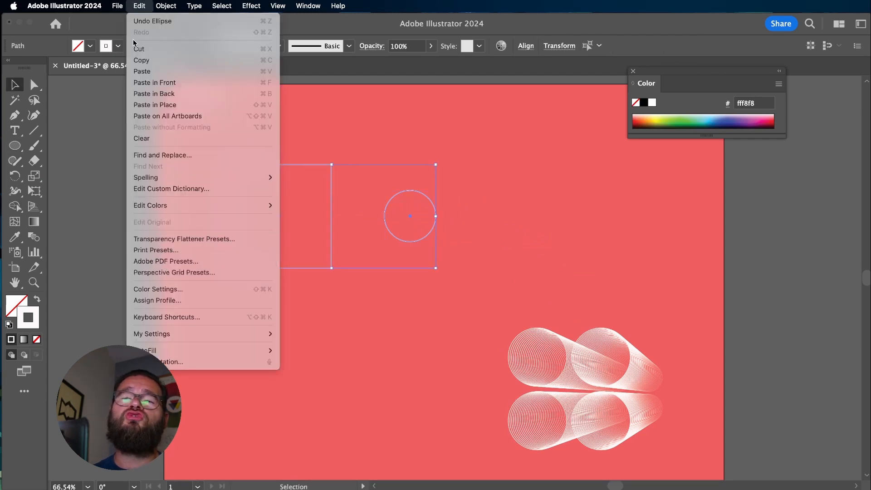
{"action": "mouse_move", "coordinate": [165, 5]}
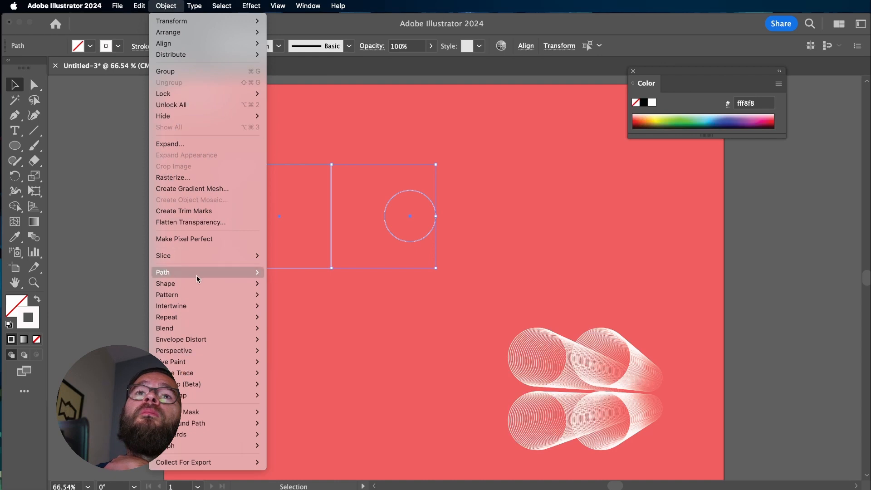
{"action": "mouse_move", "coordinate": [196, 329]}
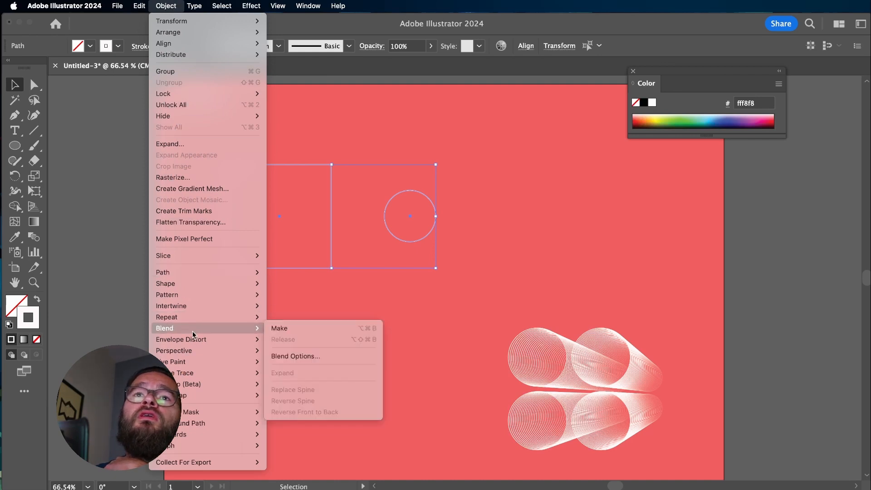
{"action": "left_click", "coordinate": [289, 330]}
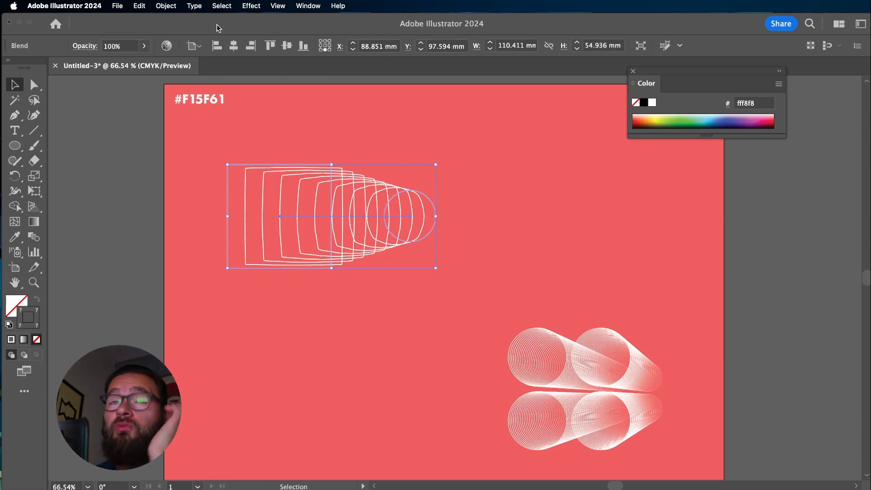
Set the square-to-circle blend's spacing to a Specified Distance of 1 mm and apply the options
{"action": "left_click", "coordinate": [171, 4]}
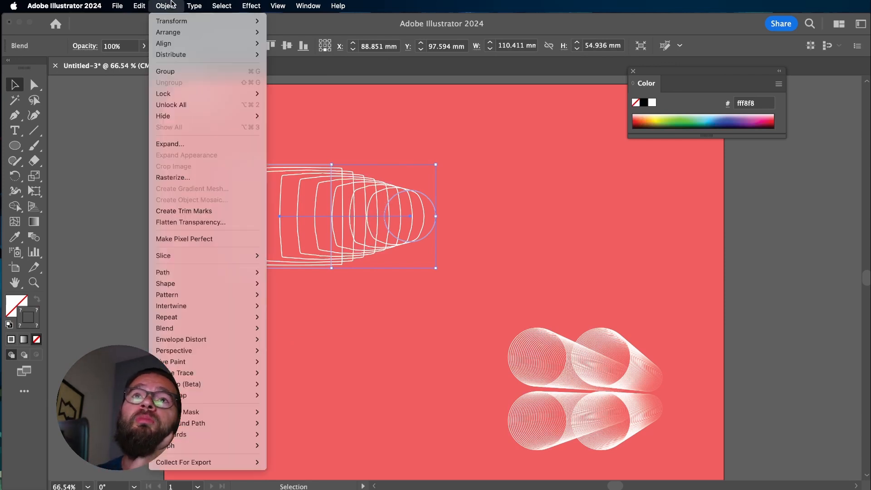
{"action": "mouse_move", "coordinate": [172, 331]}
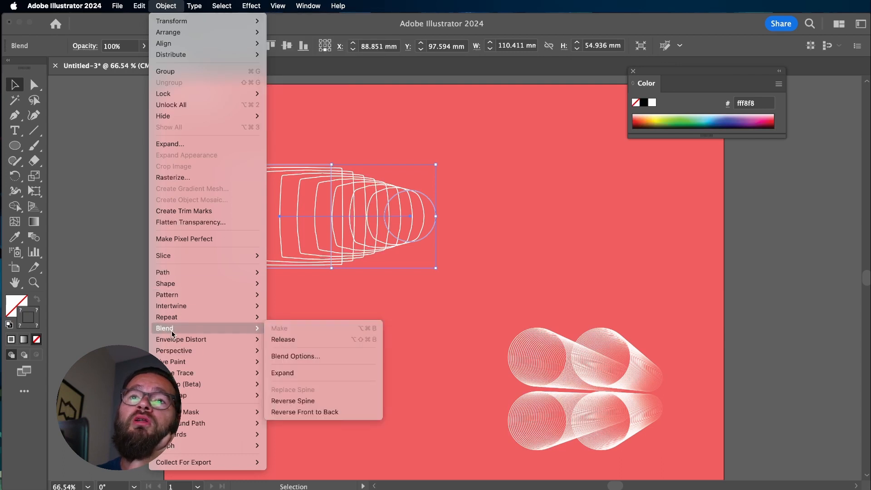
{"action": "left_click", "coordinate": [308, 355]}
{"action": "left_click", "coordinate": [749, 306]}
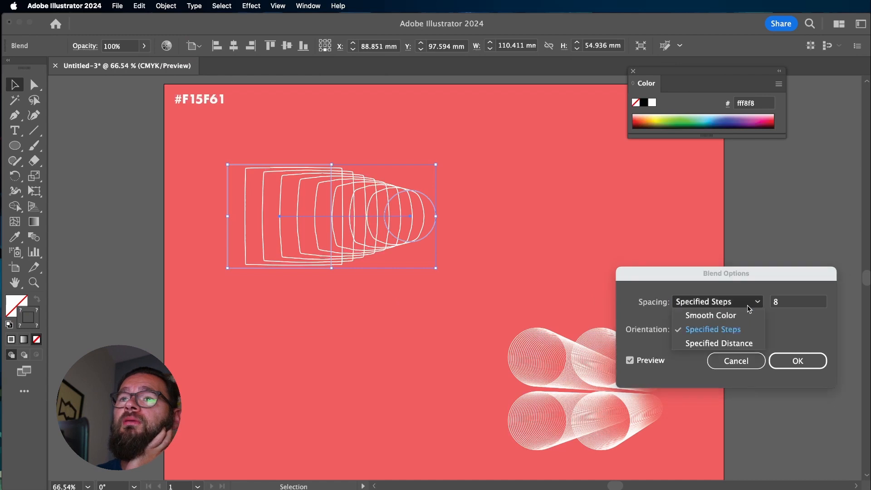
{"action": "left_click", "coordinate": [730, 340]}
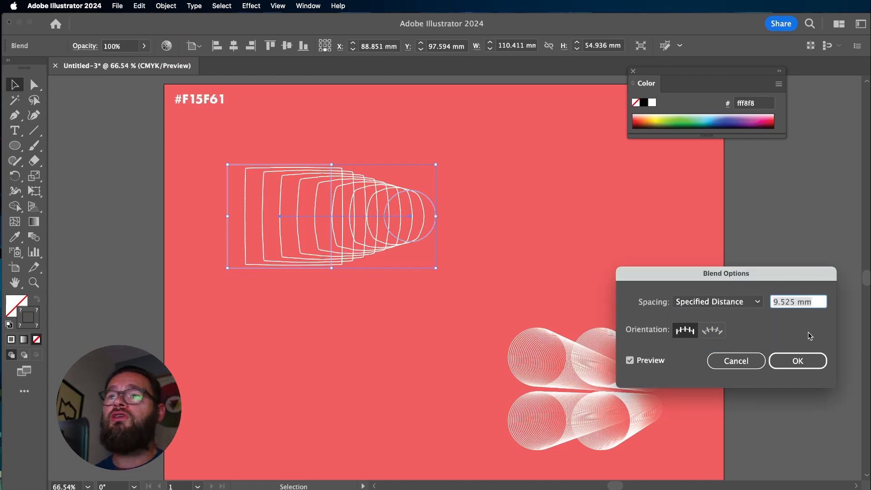
{"action": "type", "text": "1"}
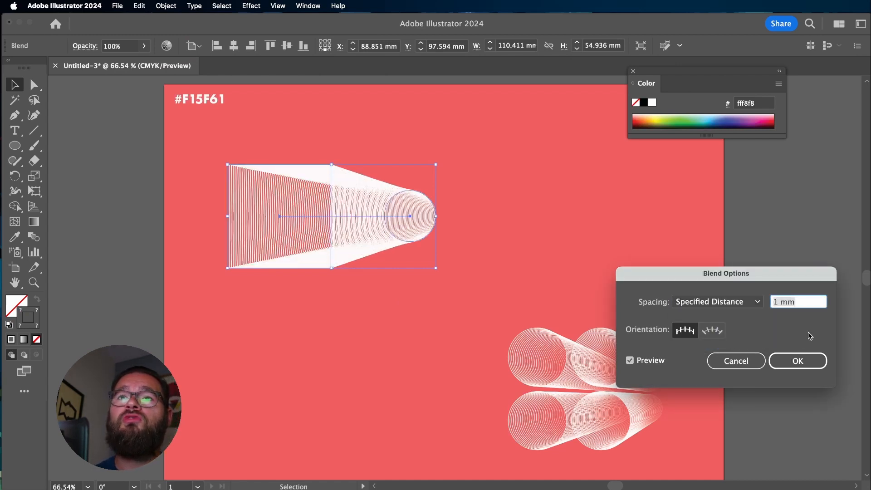
{"action": "key", "text": "Return"}
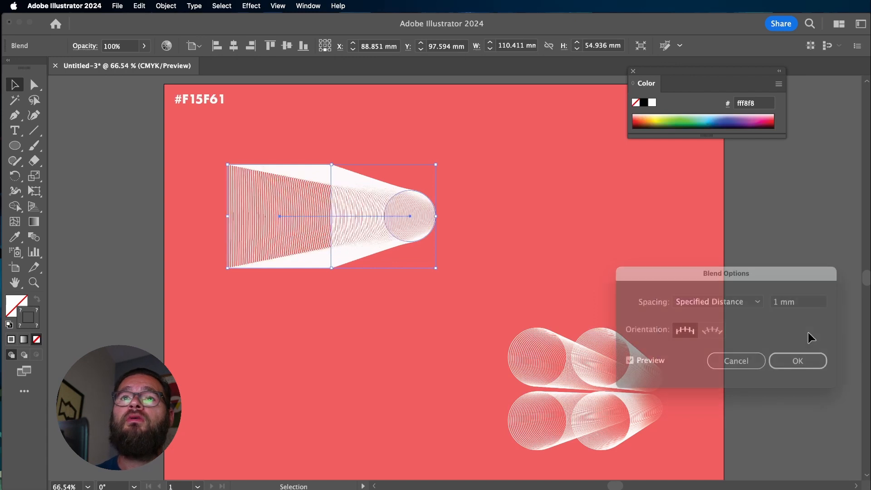
Isolate the circle inside the square-to-circle blend, remove its stroke and exit isolation mode
{"action": "left_click", "coordinate": [561, 250]}
{"action": "left_click", "coordinate": [426, 228]}
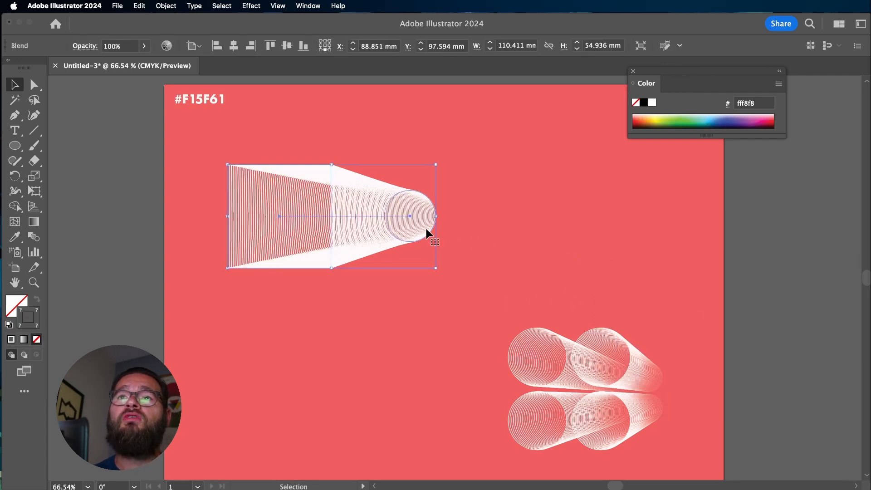
{"action": "double_click", "coordinate": [428, 227]}
{"action": "left_click", "coordinate": [430, 231]}
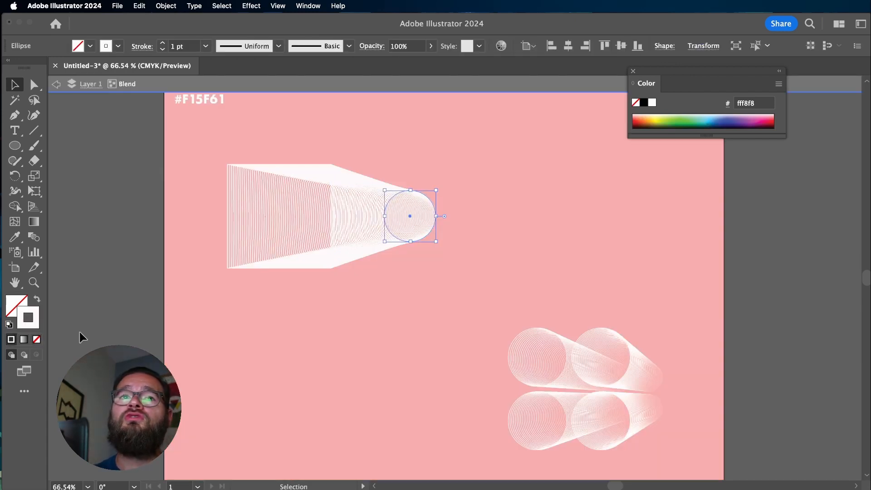
{"action": "left_click", "coordinate": [37, 340]}
{"action": "double_click", "coordinate": [240, 293]}
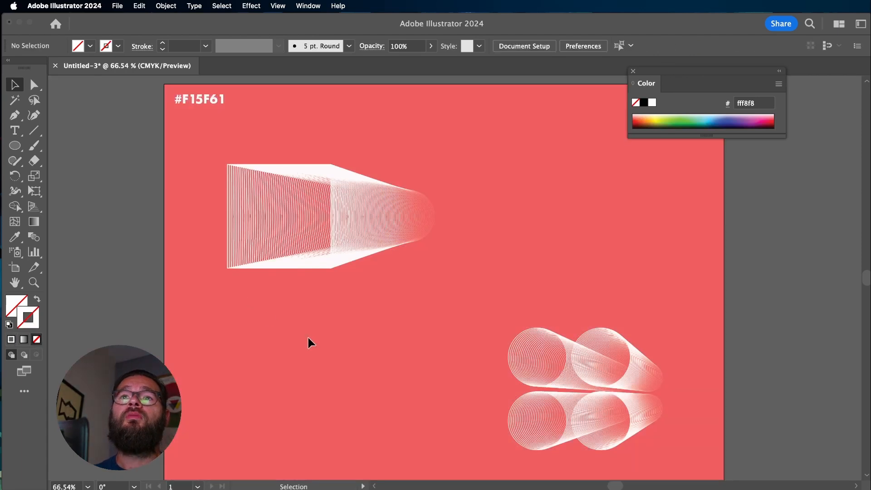